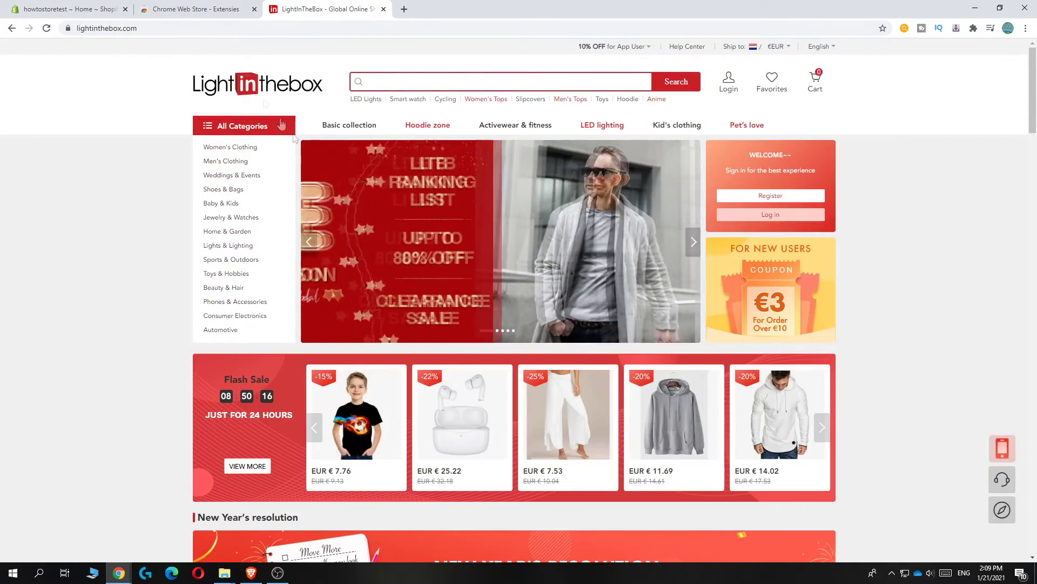
# Glance at the Shopify store admin, then bring up the Chrome Web Store extensions page
pyautogui.click(69, 9)
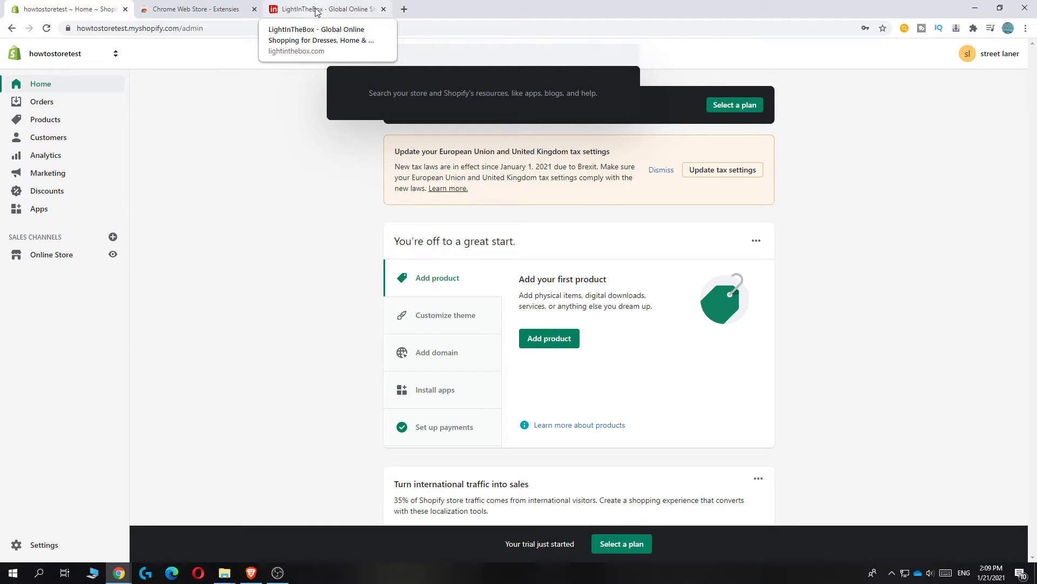
pyautogui.click(202, 9)
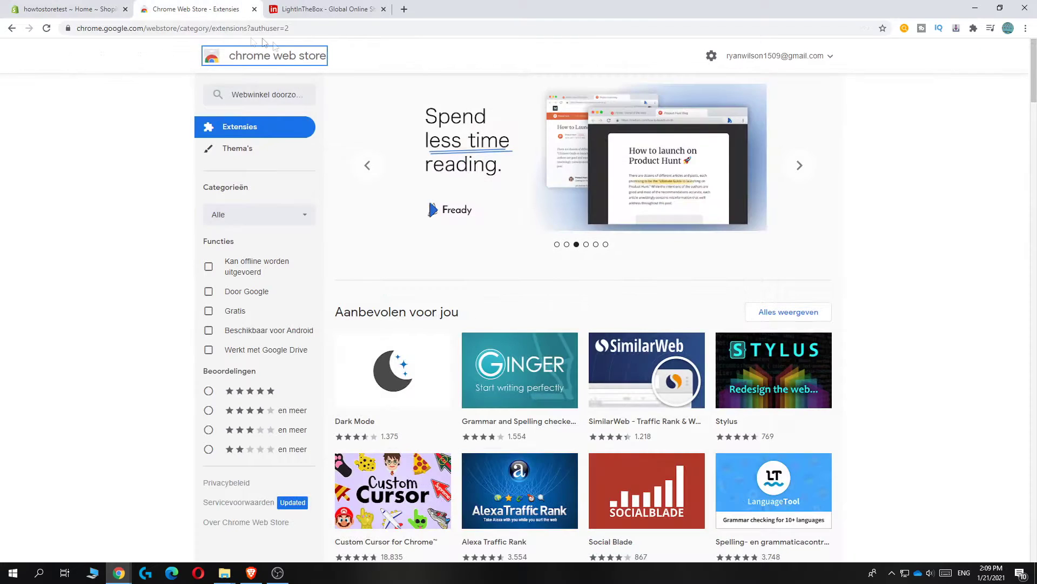
# Search the web store for 'dsmatepro' and add the DSMATEPRO extension to Chrome
pyautogui.click(250, 95)
pyautogui.write('dsmate')
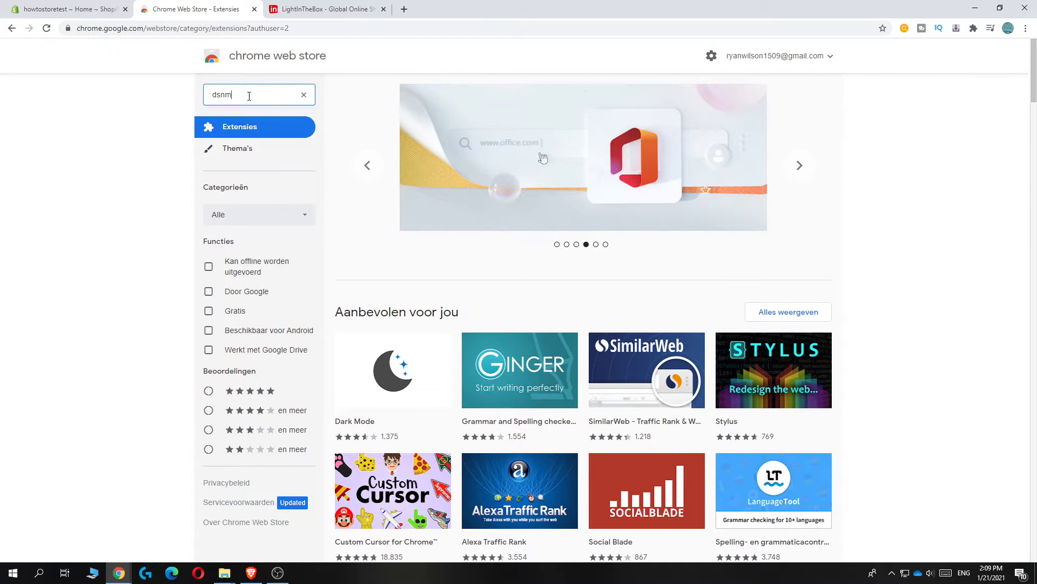
pyautogui.write('pro')
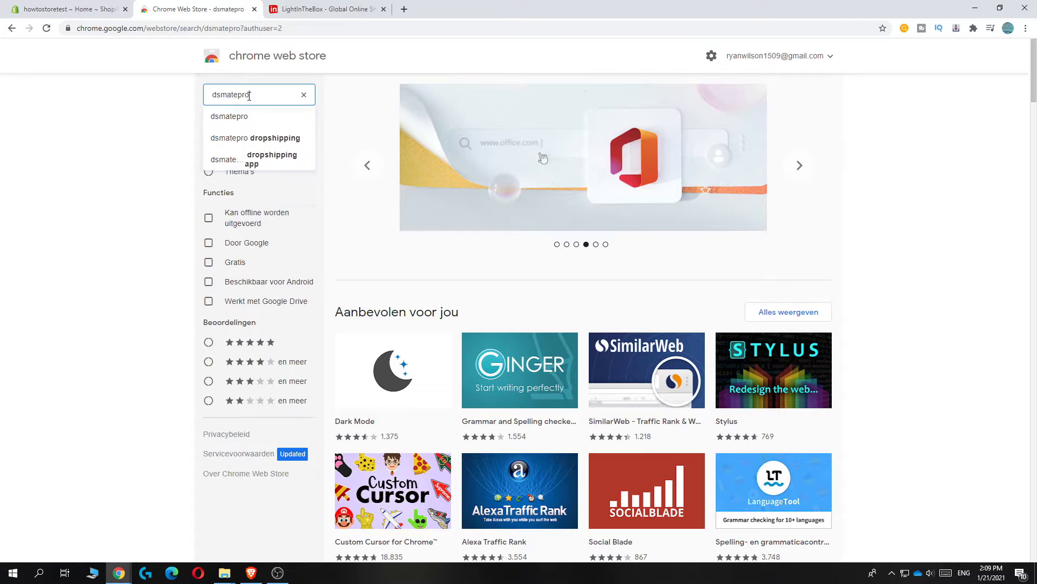
pyautogui.press('Return')
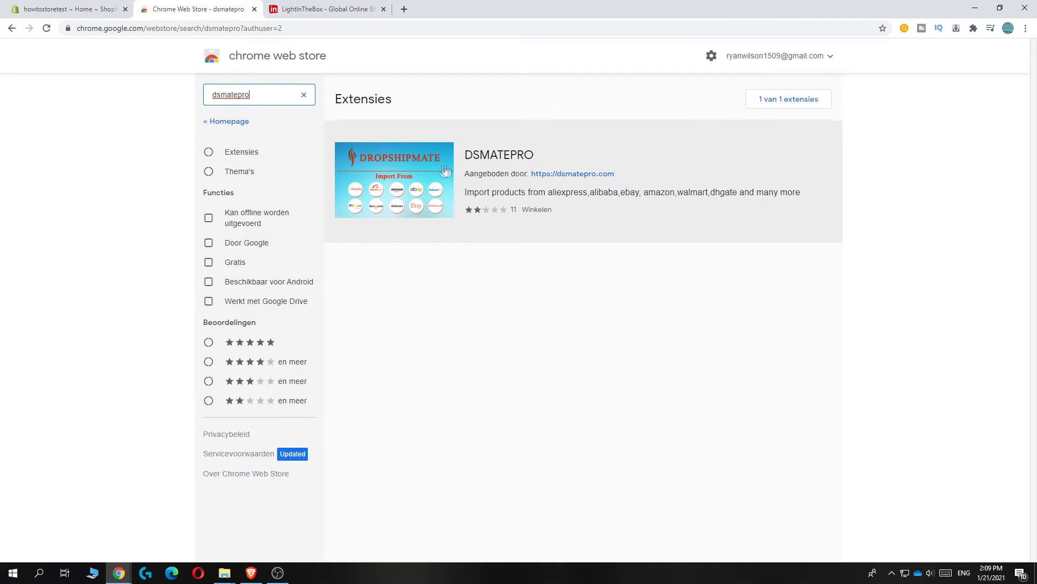
pyautogui.click(494, 166)
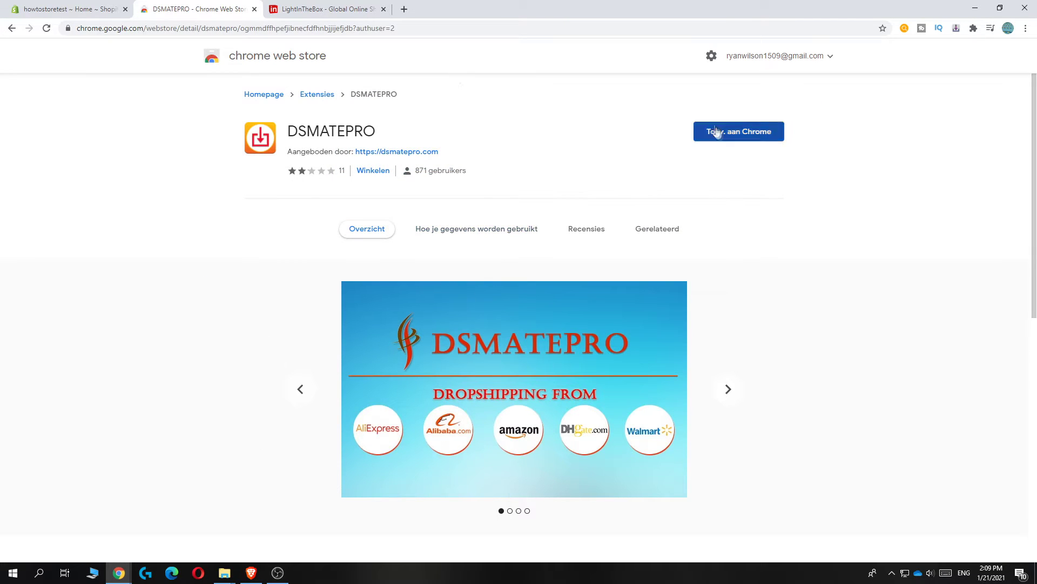
pyautogui.click(739, 132)
pyautogui.click(532, 134)
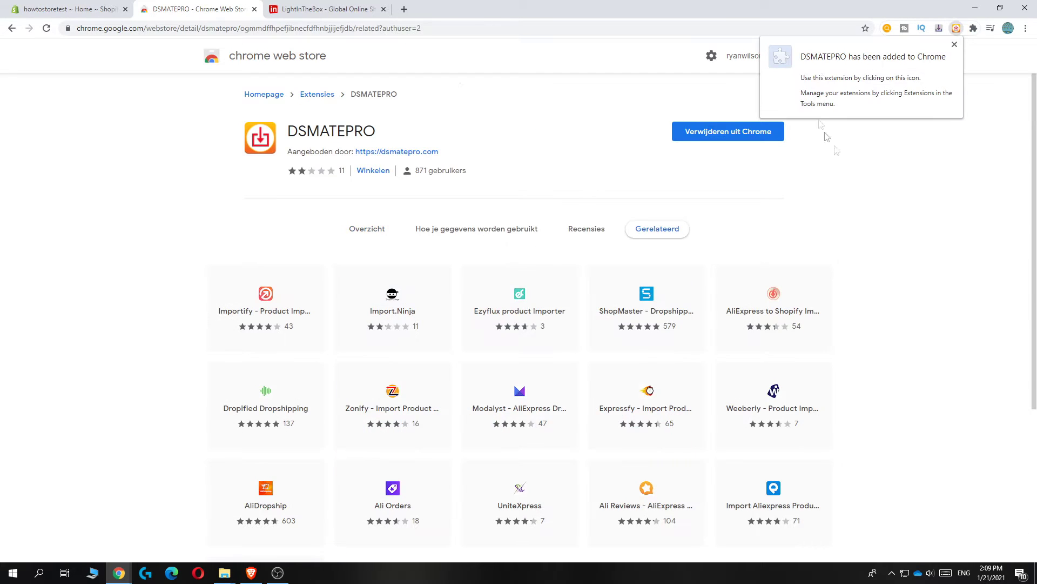
pyautogui.click(955, 45)
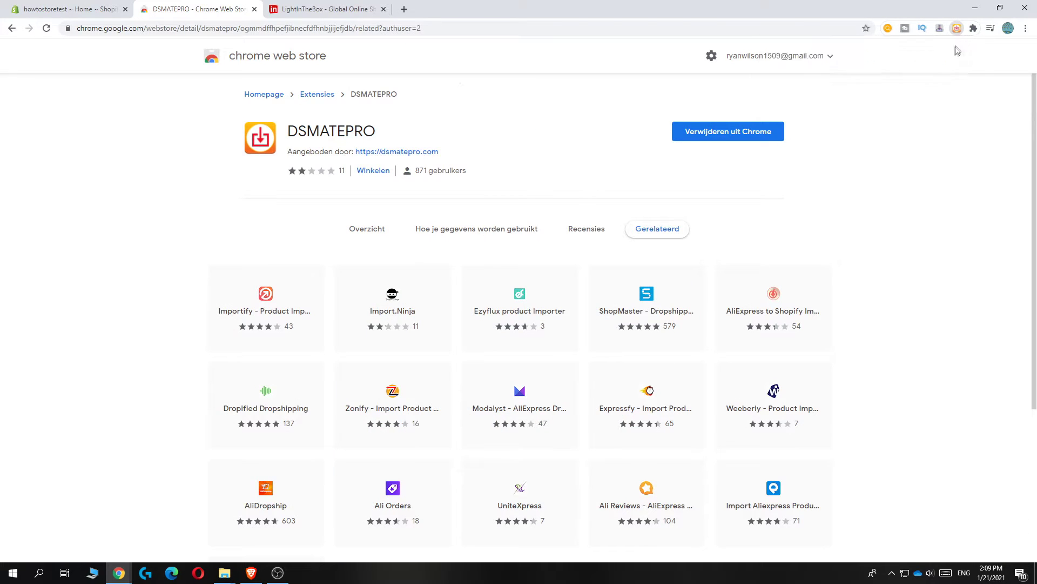
# Import the ANC TWS flash-sale earbuds from LightInTheBox using the DSMATEPRO IMPORT button
pyautogui.click(324, 9)
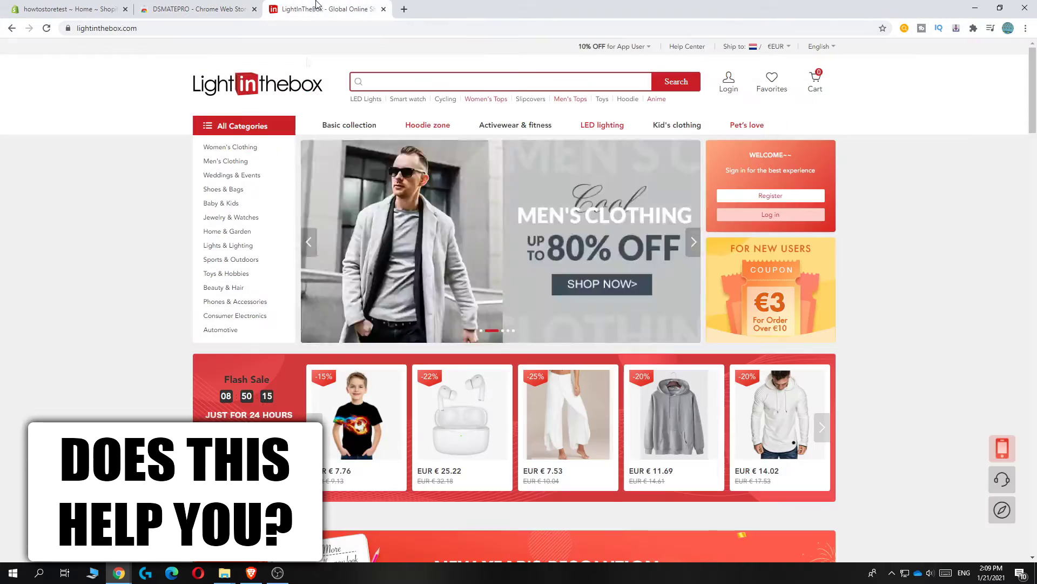
pyautogui.scroll(-5, 303, 183)
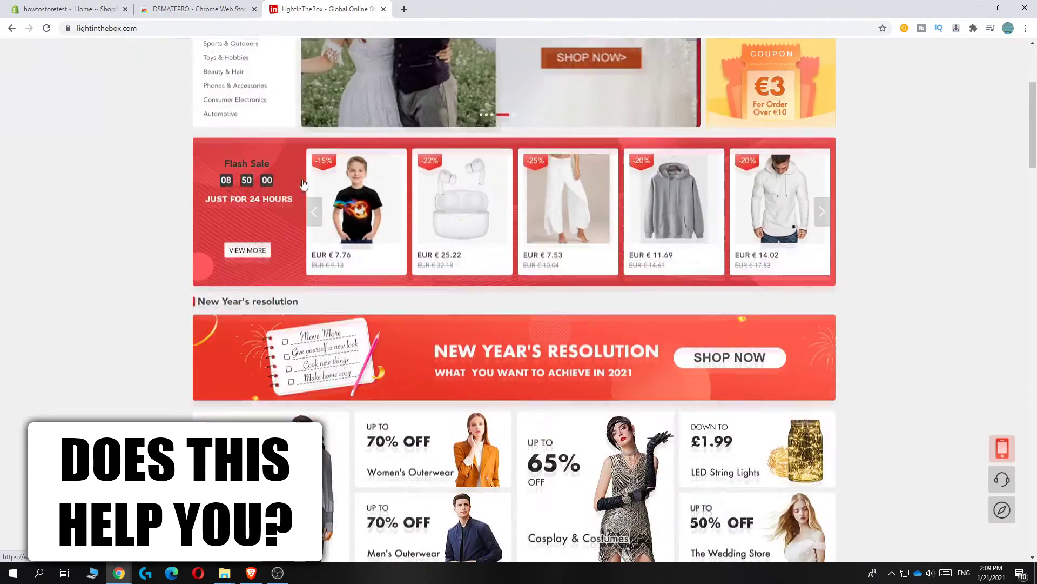
pyautogui.scroll(-5, 304, 184)
pyautogui.scroll(-5, 357, 243)
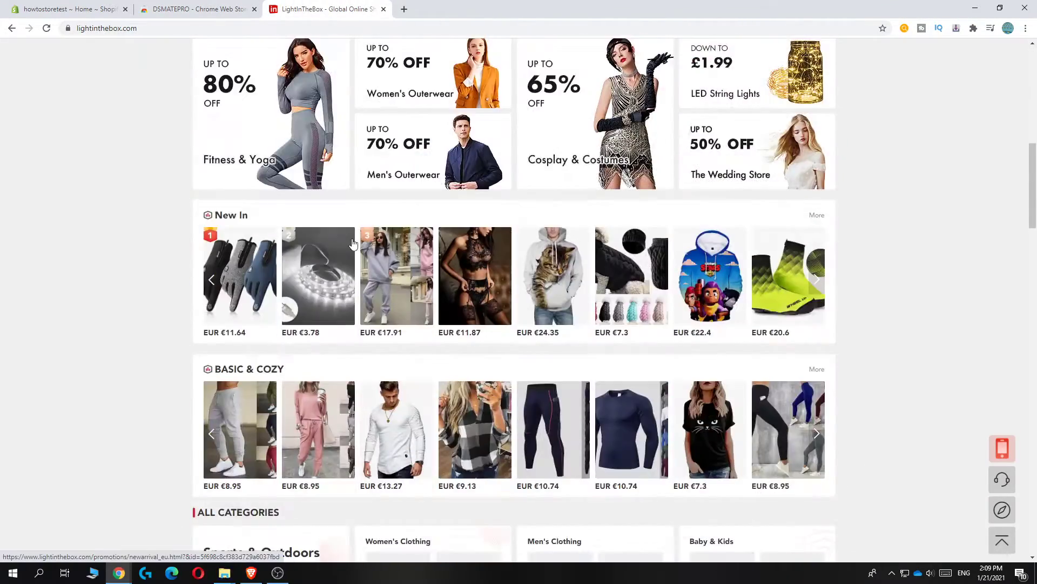
pyautogui.scroll(-4, 357, 243)
pyautogui.scroll(-3, 359, 264)
pyautogui.scroll(8, 358, 264)
pyautogui.scroll(6, 359, 264)
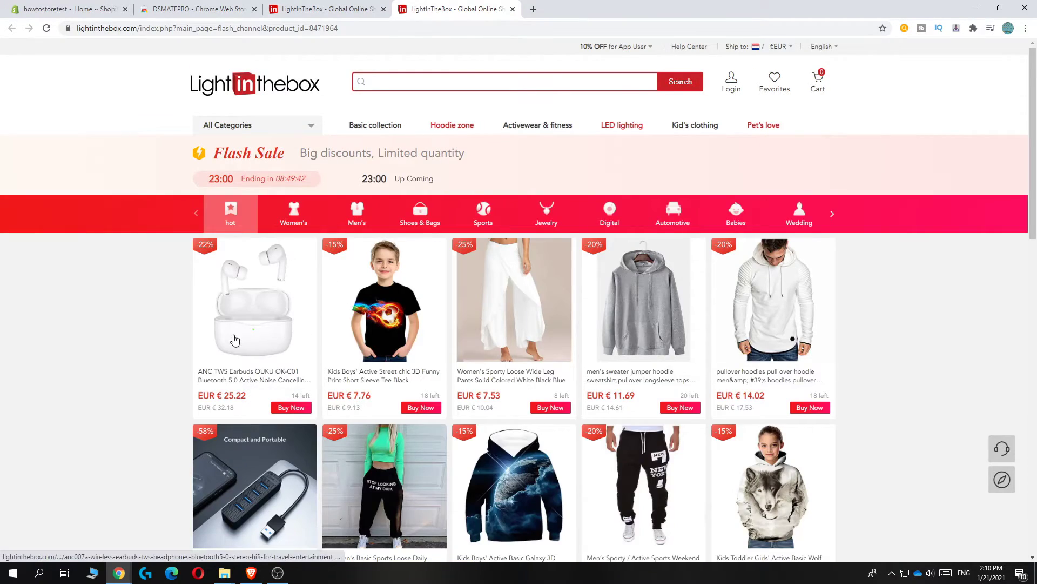
pyautogui.click(236, 336)
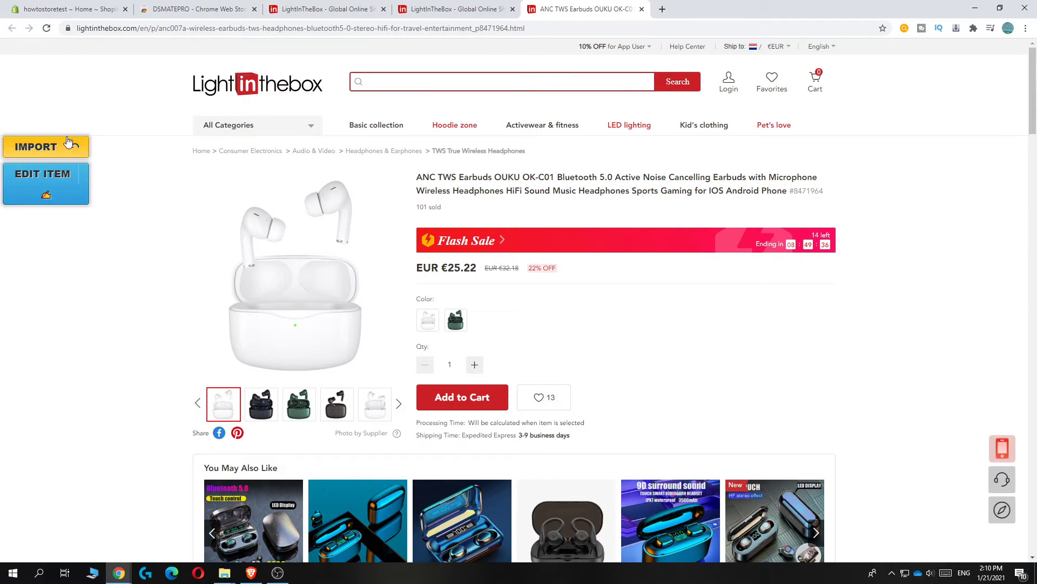
pyautogui.scroll(-2, 75, 158)
pyautogui.scroll(3, 74, 157)
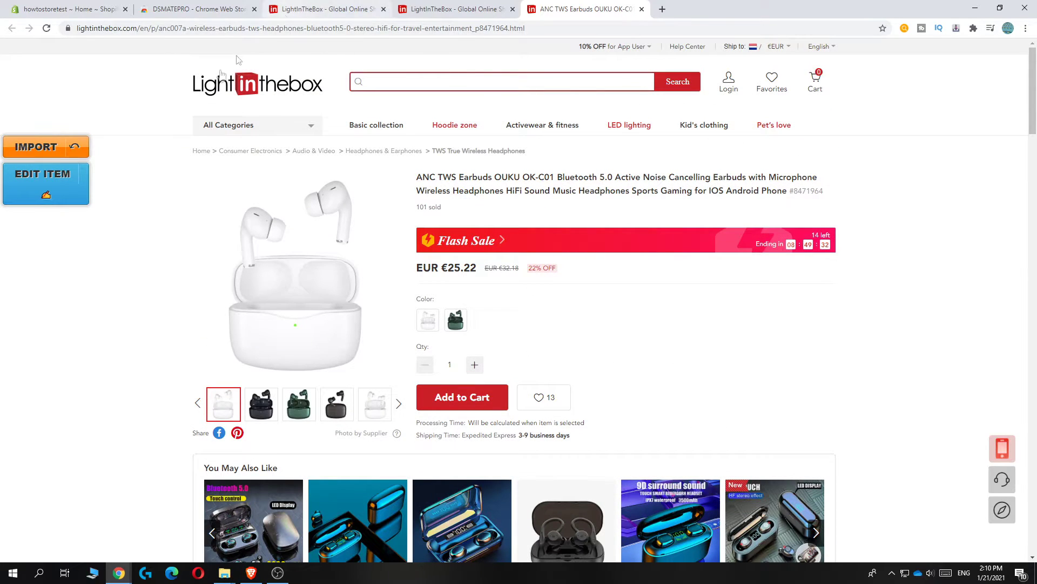
pyautogui.click(36, 146)
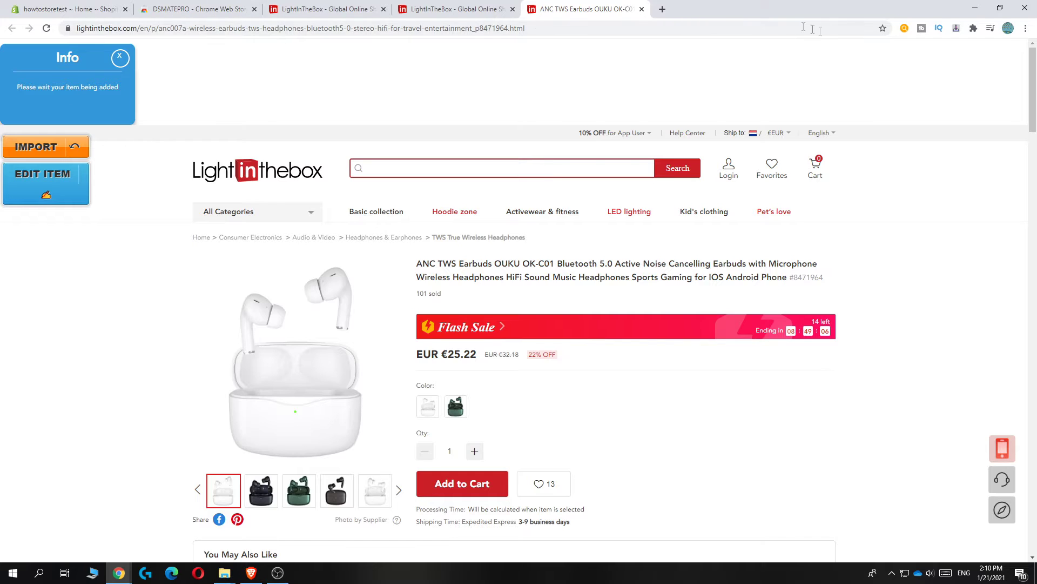
pyautogui.click(662, 9)
pyautogui.write('ds')
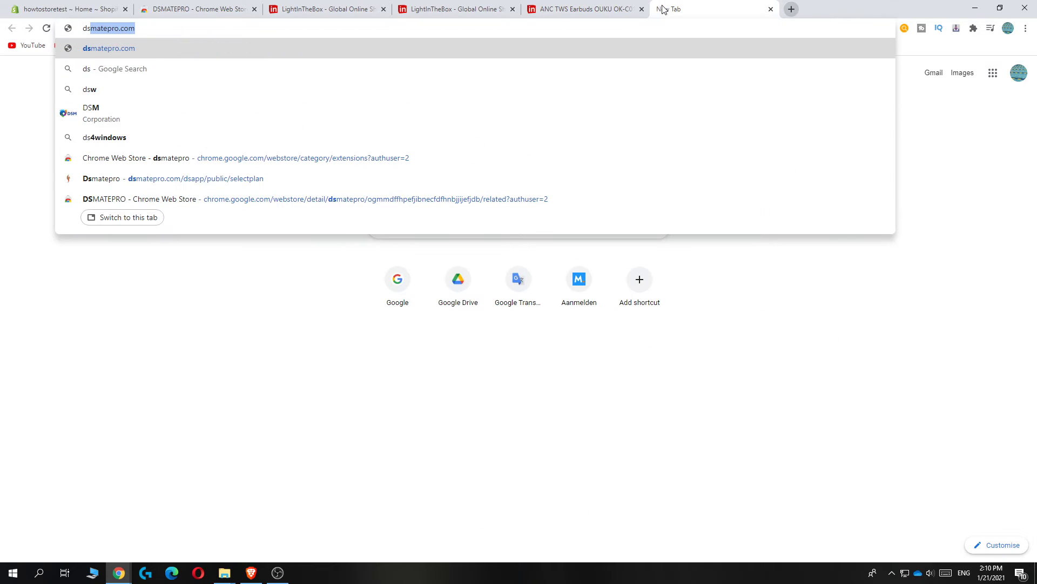
# Visit dsmatepro.com and follow 'TRY IT ON SHOPIFY' to the Dropshipmate listing
pyautogui.press('Return')
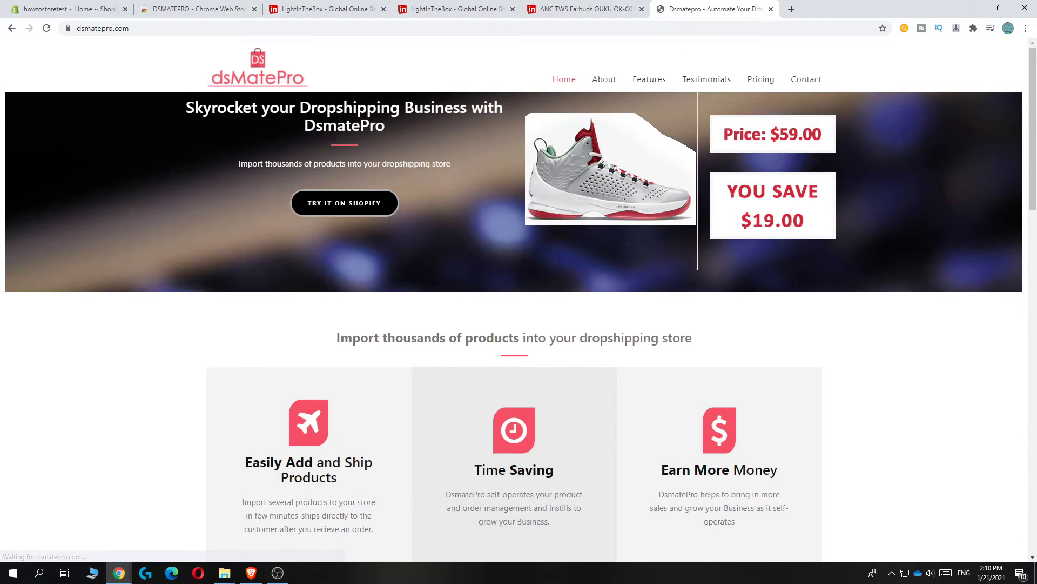
pyautogui.scroll(-5, 370, 243)
pyautogui.scroll(-3, 370, 243)
pyautogui.scroll(8, 487, 243)
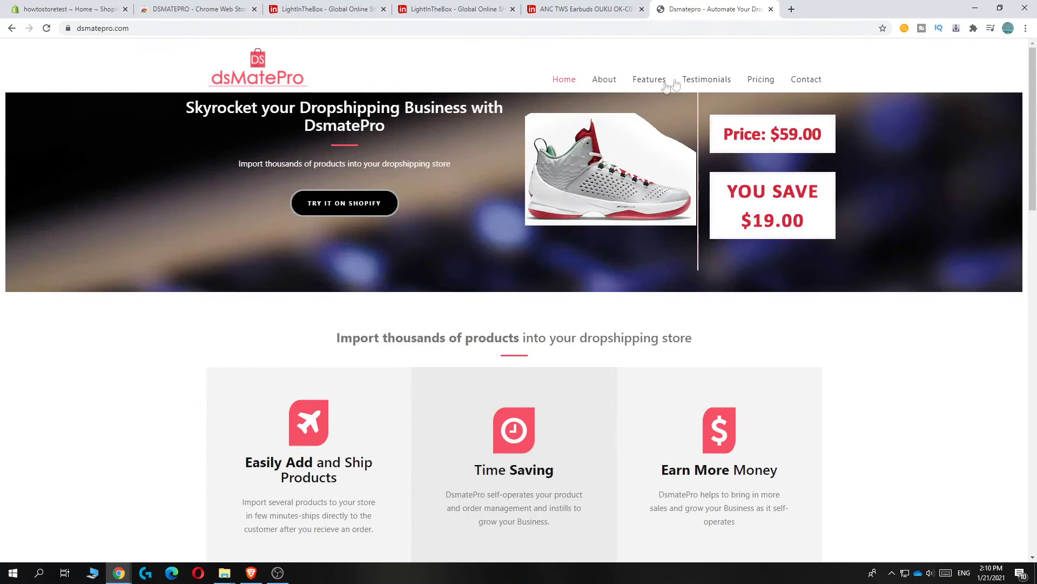
pyautogui.click(332, 209)
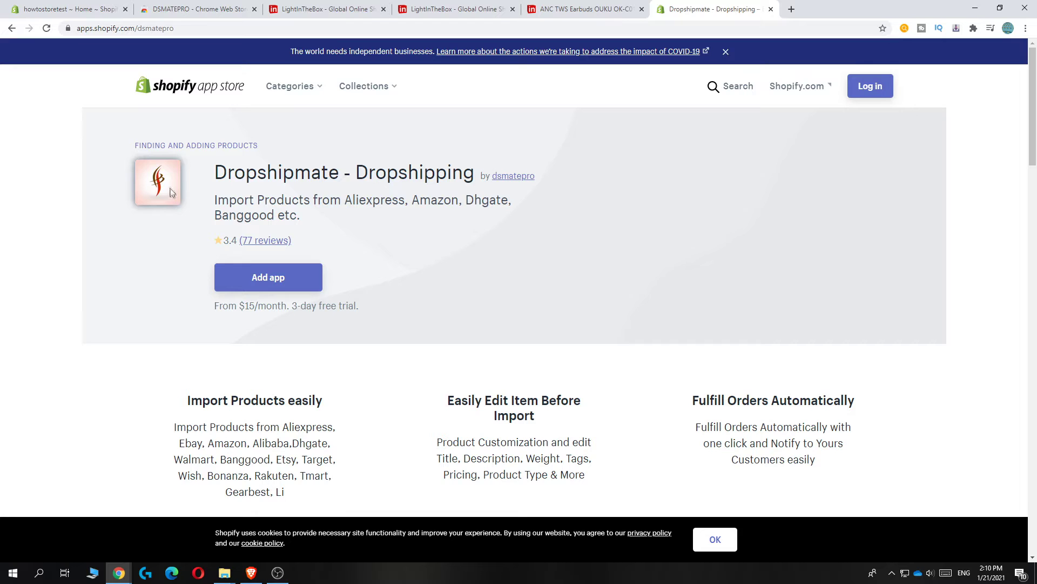
# Add the Dropshipmate app and log in to the howtostoretest store
pyautogui.click(268, 277)
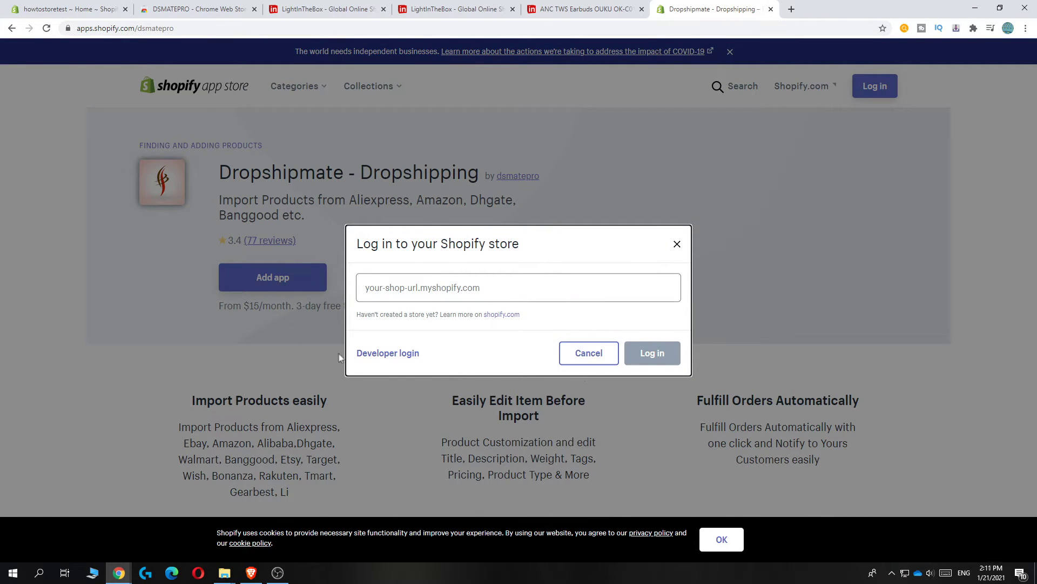
pyautogui.click(652, 353)
pyautogui.moveTo(586, 112); pyautogui.dragTo(403, 118)
pyautogui.click(369, 139)
pyautogui.scroll(-1, 534, 160)
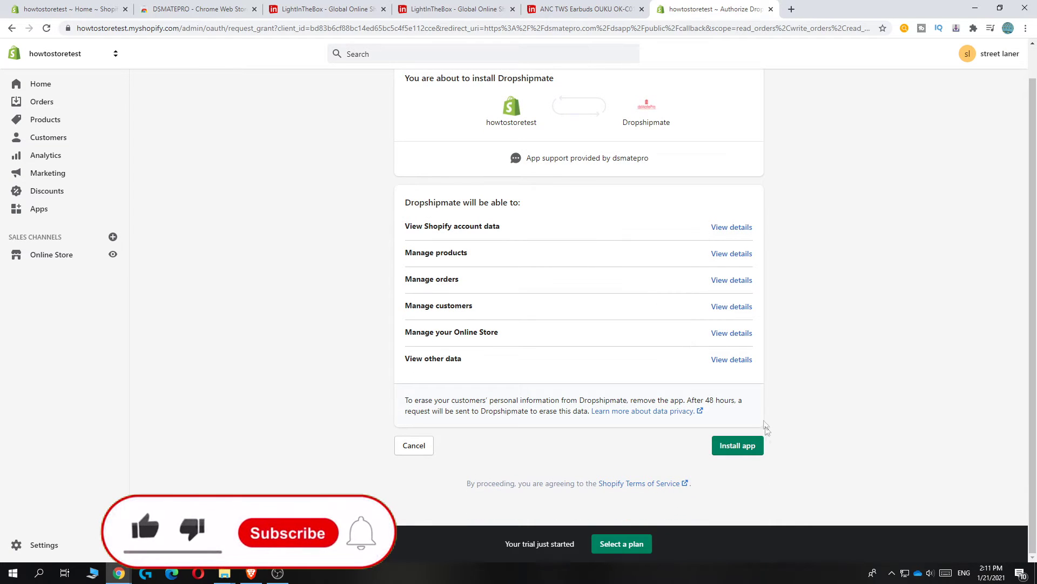
# Approve installing Dropshipmate on the howtostoretest store with 'Install app'
pyautogui.click(737, 447)
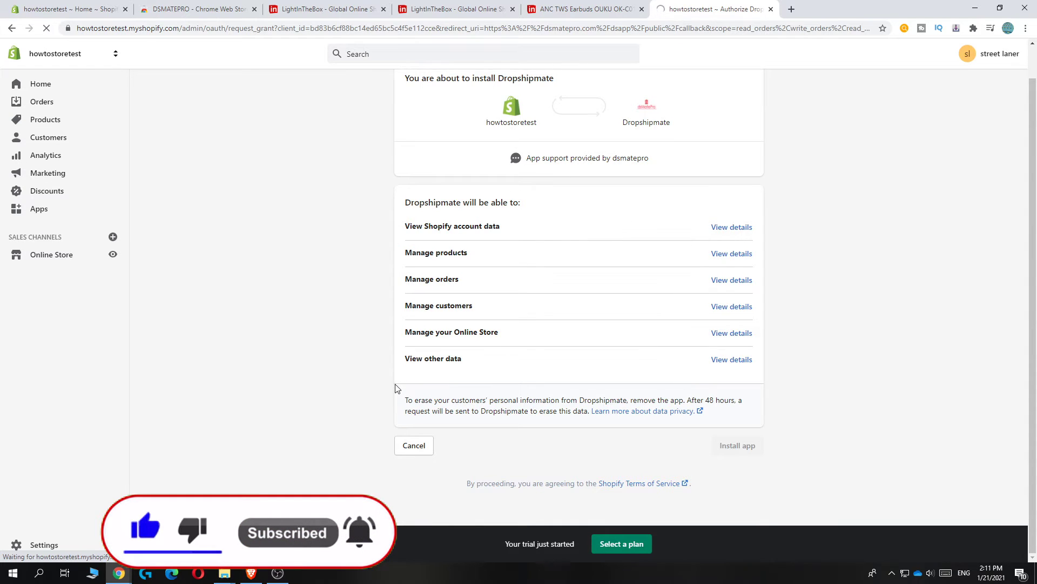
pyautogui.scroll(1, 394, 388)
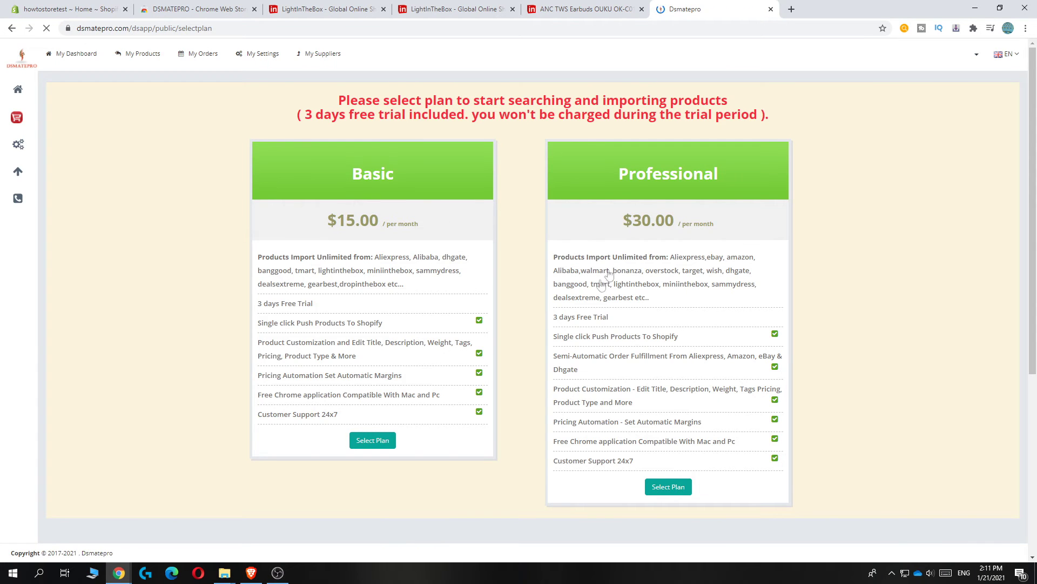
# Review the plans, noting the 3 days free trial wording, before reaching My Products
pyautogui.moveTo(305, 114)
pyautogui.mouseDown()
pyautogui.moveTo(410, 118)
pyautogui.moveTo(421, 129)
pyautogui.mouseUp()
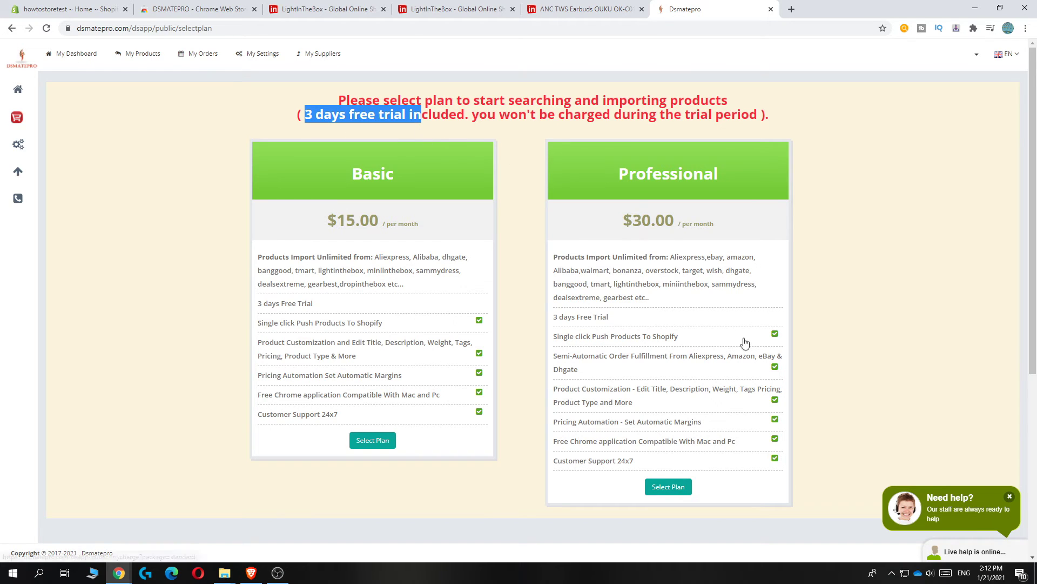
pyautogui.click(159, 225)
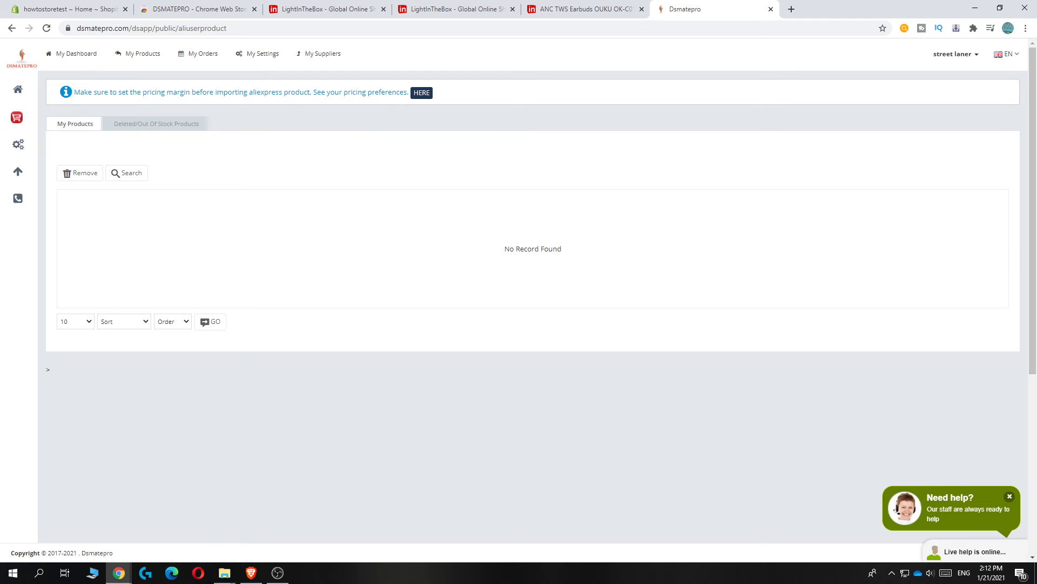
# Re-import the earbuds from their product page and return to Dsmatepro's product list
pyautogui.click(584, 9)
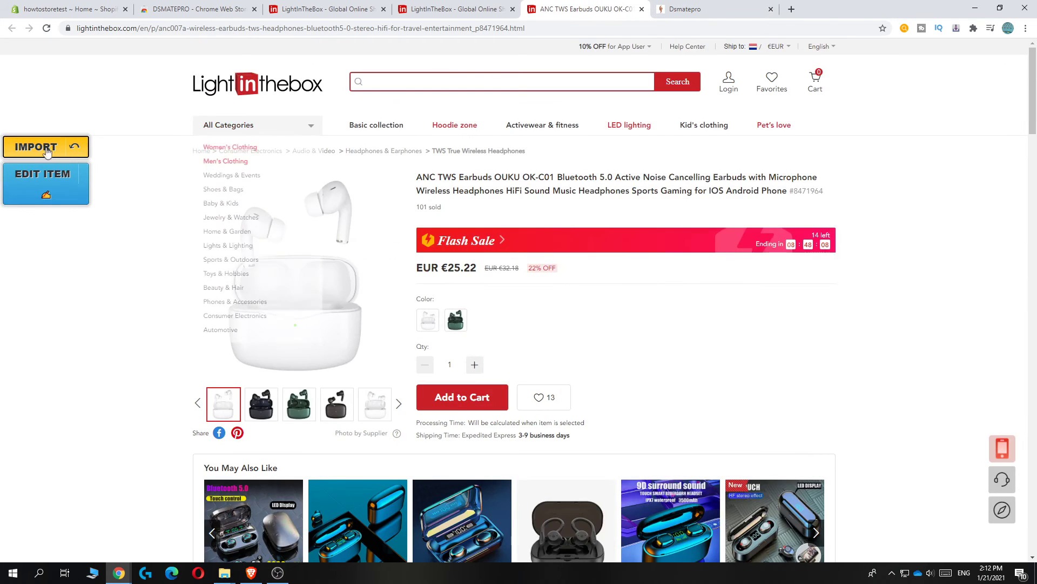
pyautogui.click(36, 147)
pyautogui.click(685, 9)
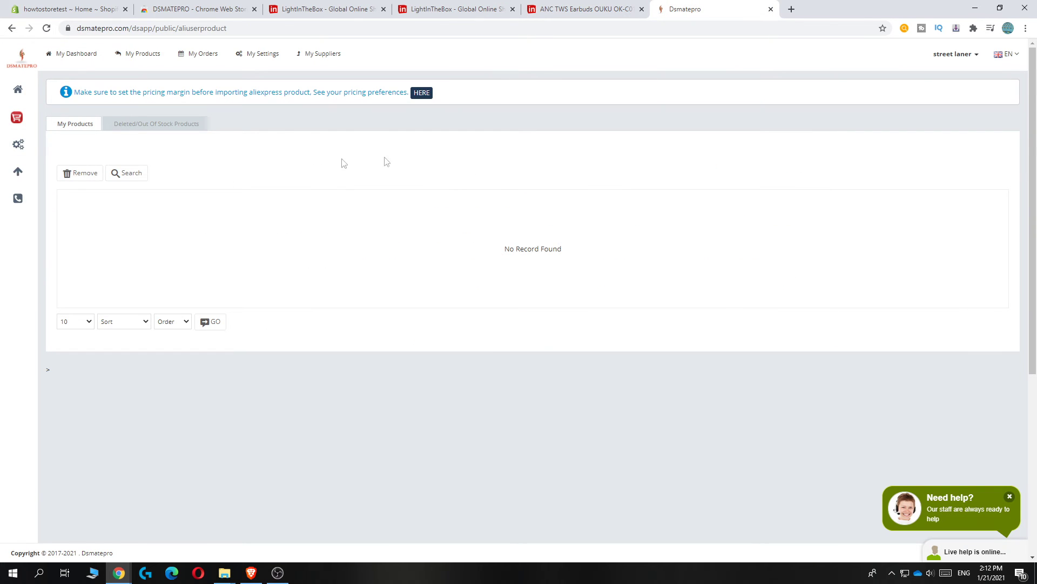